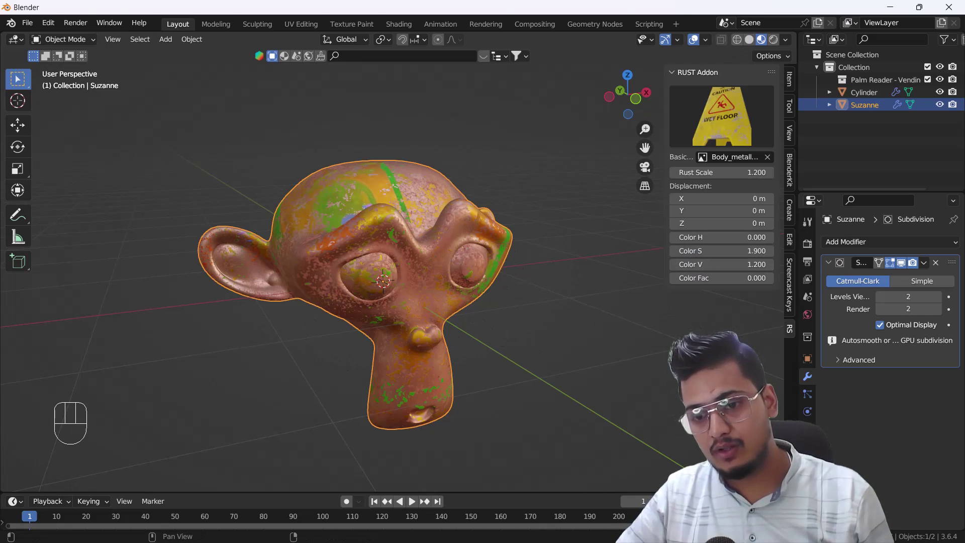
Open Material Properties to view Suzanne's RUST material at Rust Scale 1.200.
left_click(807, 464)
Remove Suzanne's material slot, deselect it, and confirm RUST Addon 1.0.0 is enabled in Preferences.
left_click(953, 254)
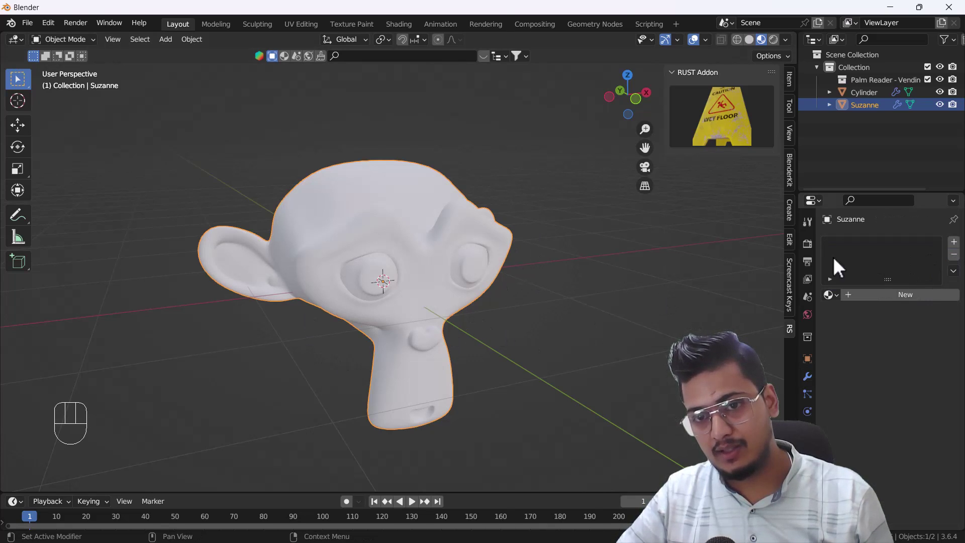
left_click(679, 246)
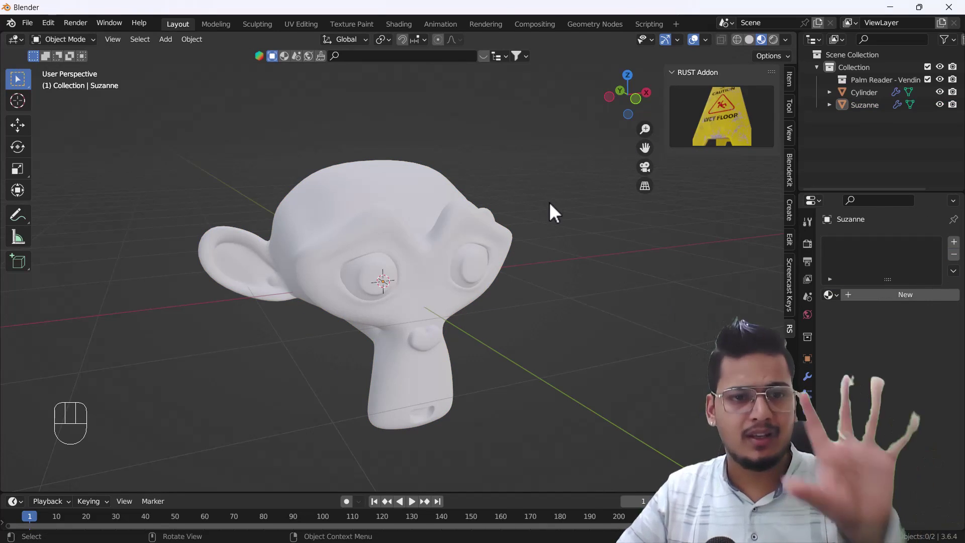
left_click(49, 29)
left_click(62, 202)
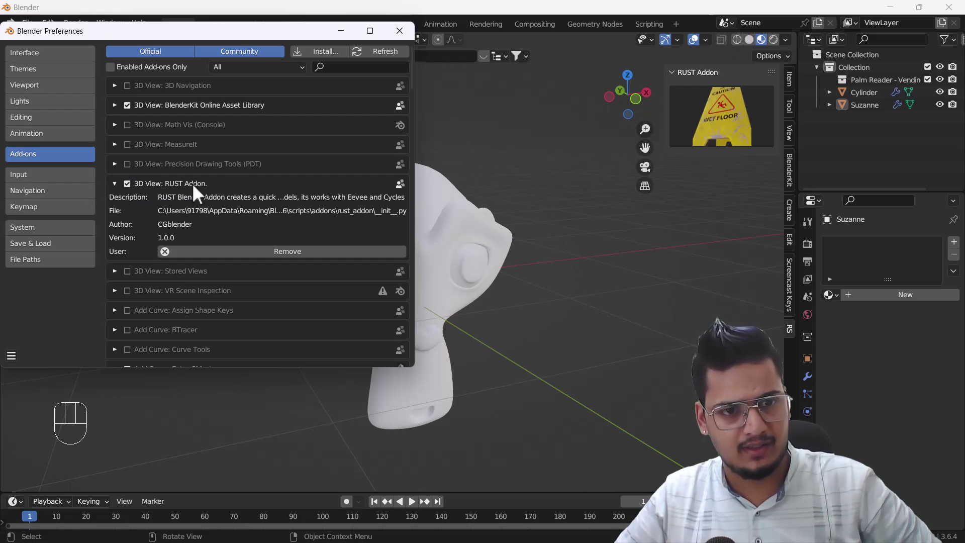
left_click(397, 35)
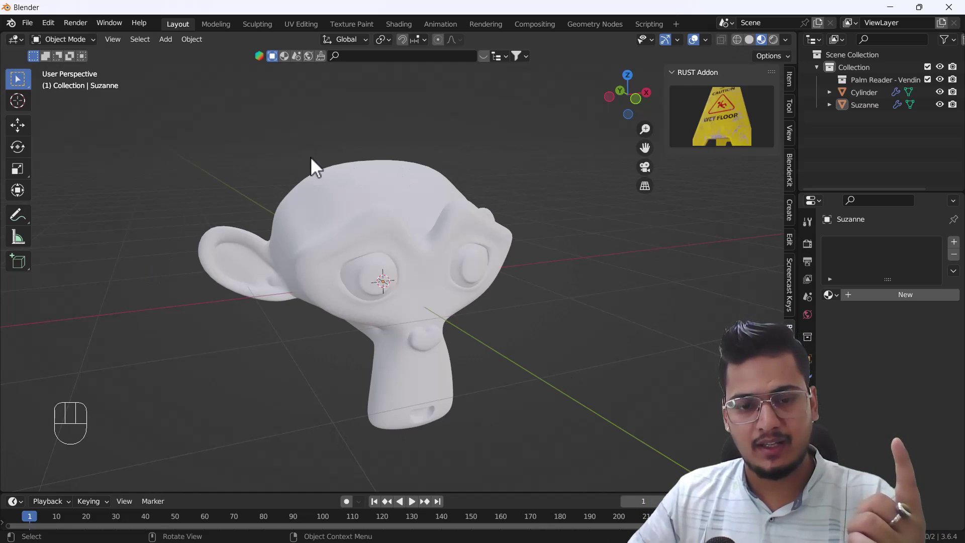
Apply the RUST add-on's rust preview to Suzanne and experiment with the Rust Scale and Color S values.
left_click(423, 211)
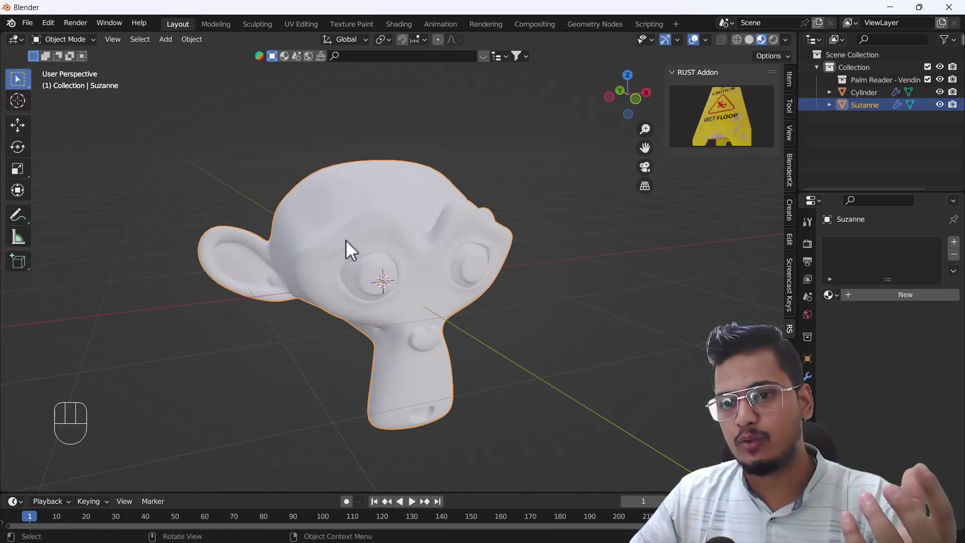
key("n")
key("n")
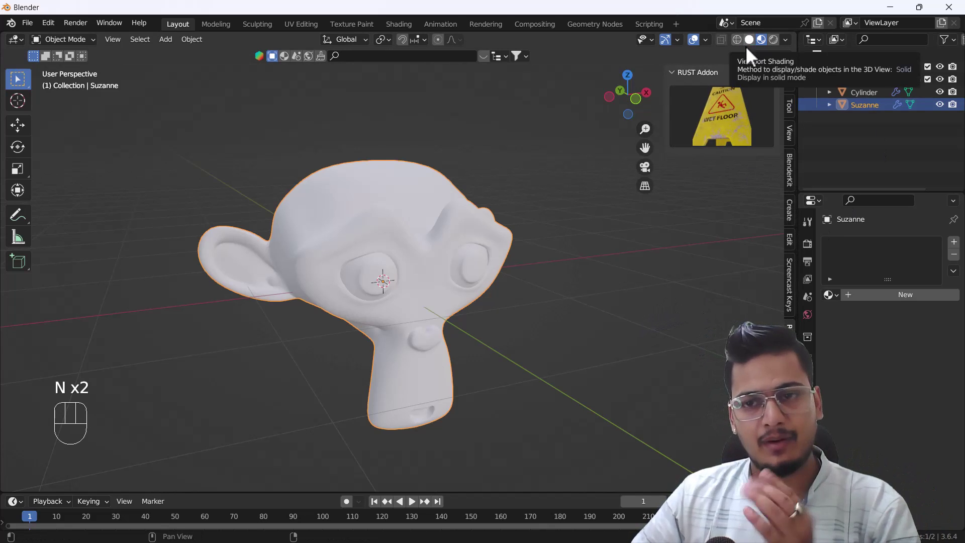
left_click(719, 111)
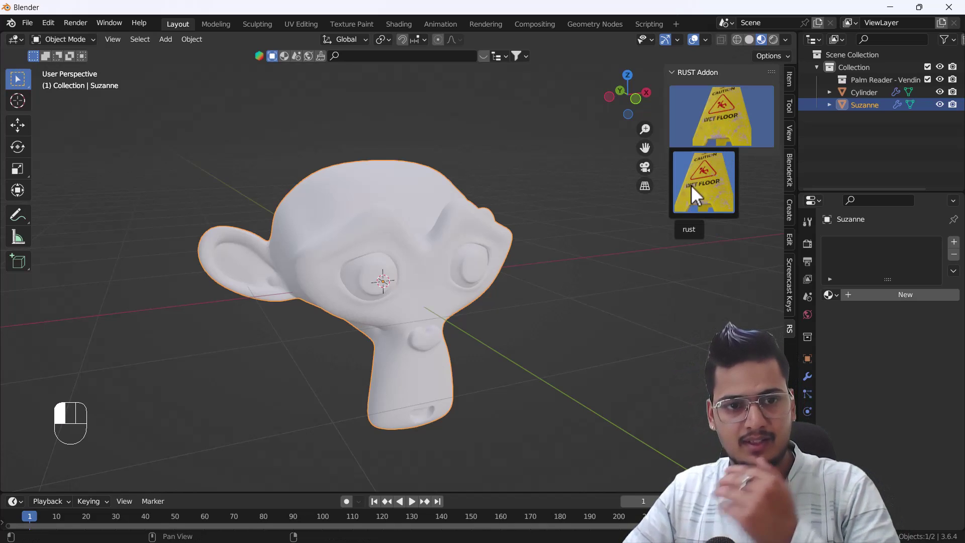
left_click(692, 185)
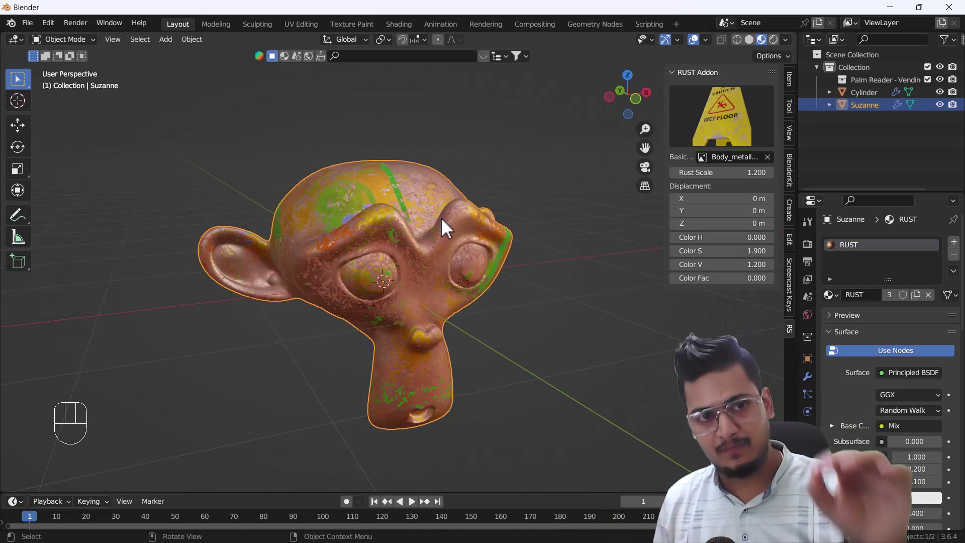
left_click_drag(739, 172, 699, 211)
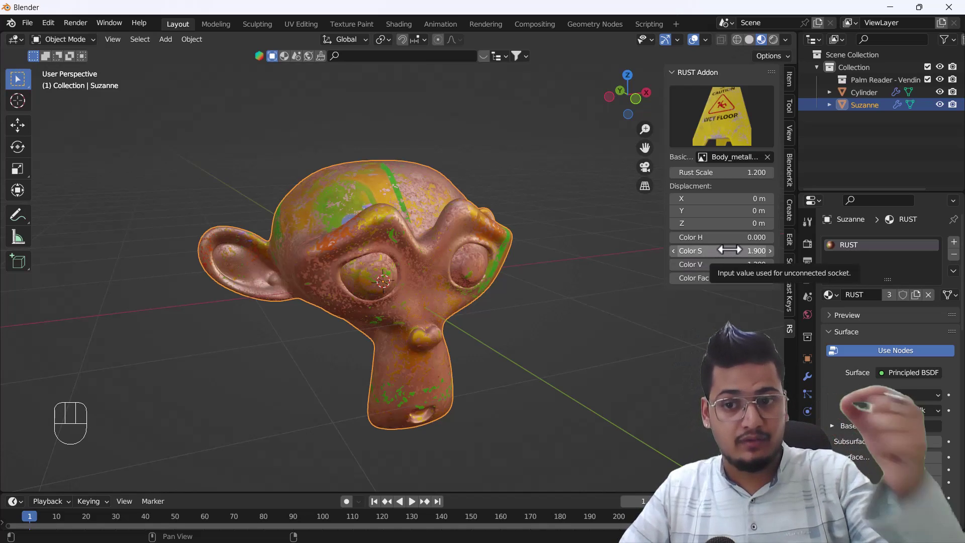
left_click_drag(688, 278, 598, 278)
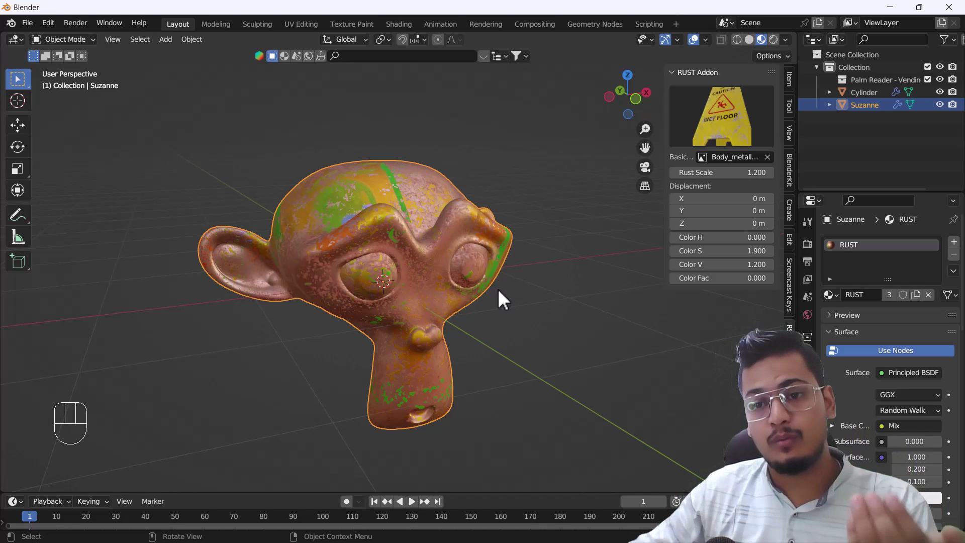
Swap the Body_metallic image for a metal_0066 roughness image, then delete Suzanne.
left_click(767, 157)
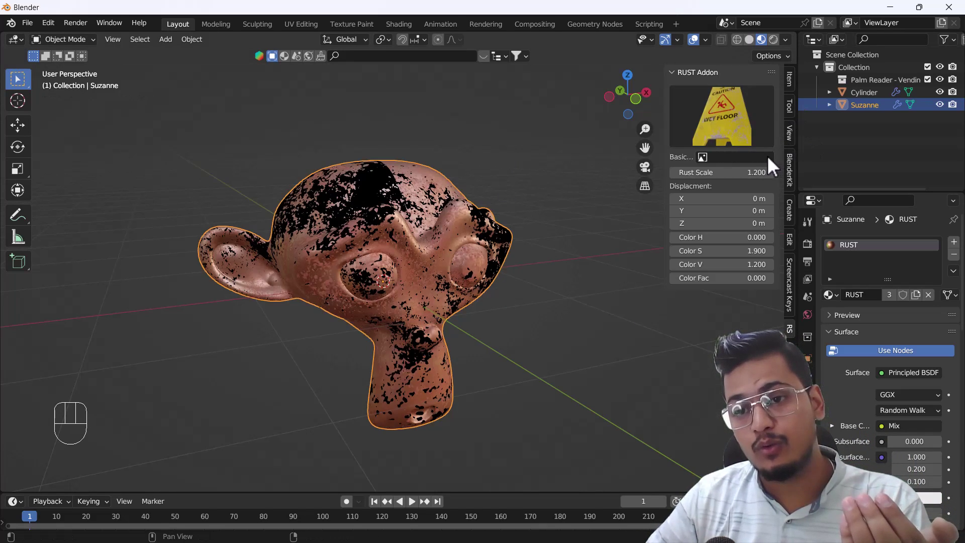
left_click(760, 157)
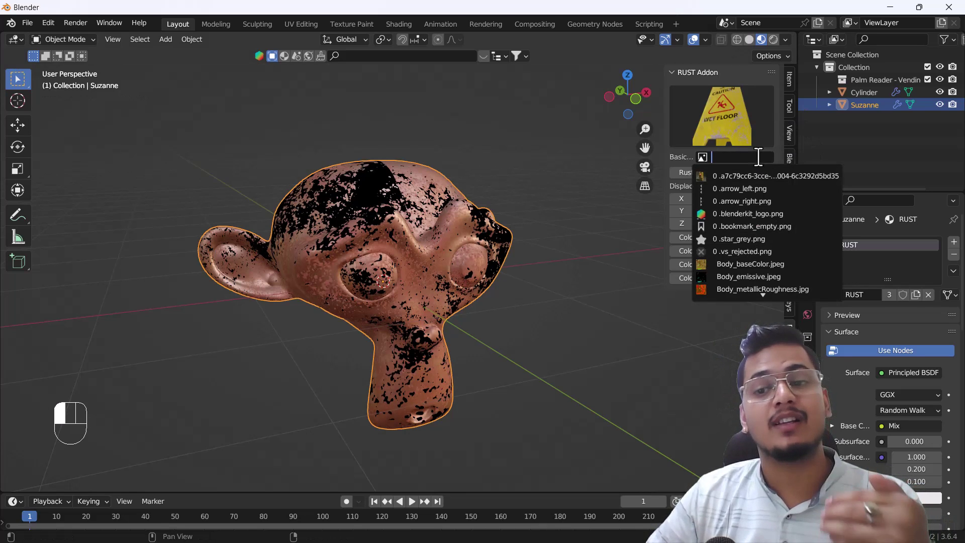
scroll(748, 256, "down", 8)
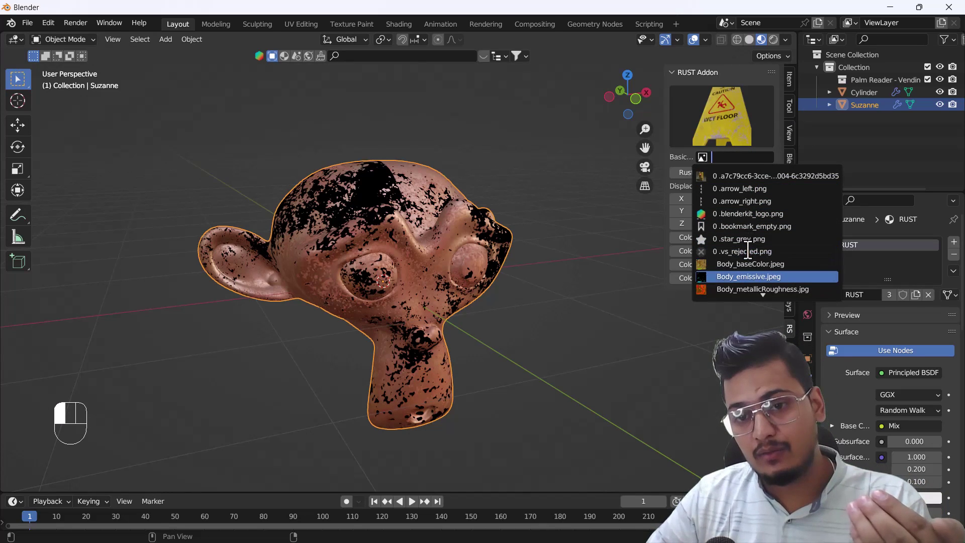
scroll(748, 256, "down", 6)
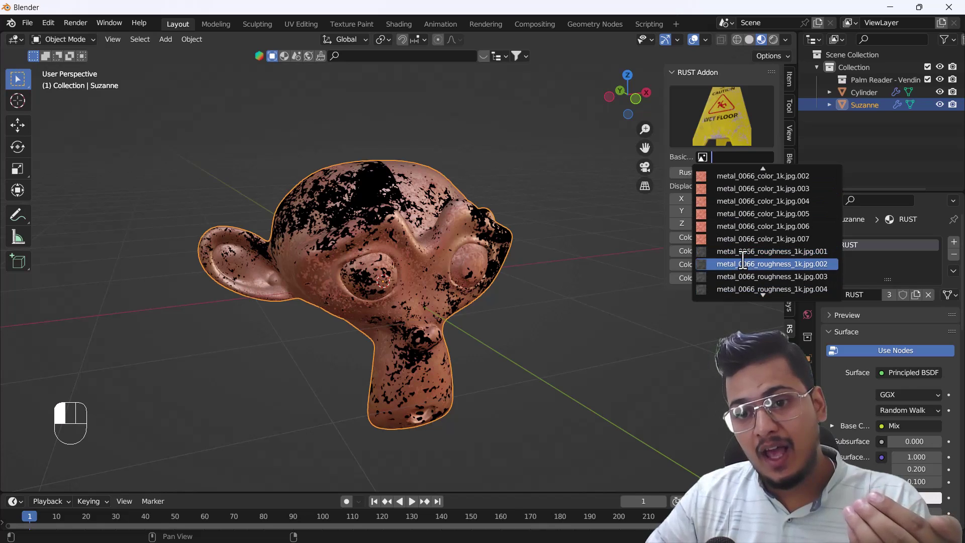
left_click(749, 252)
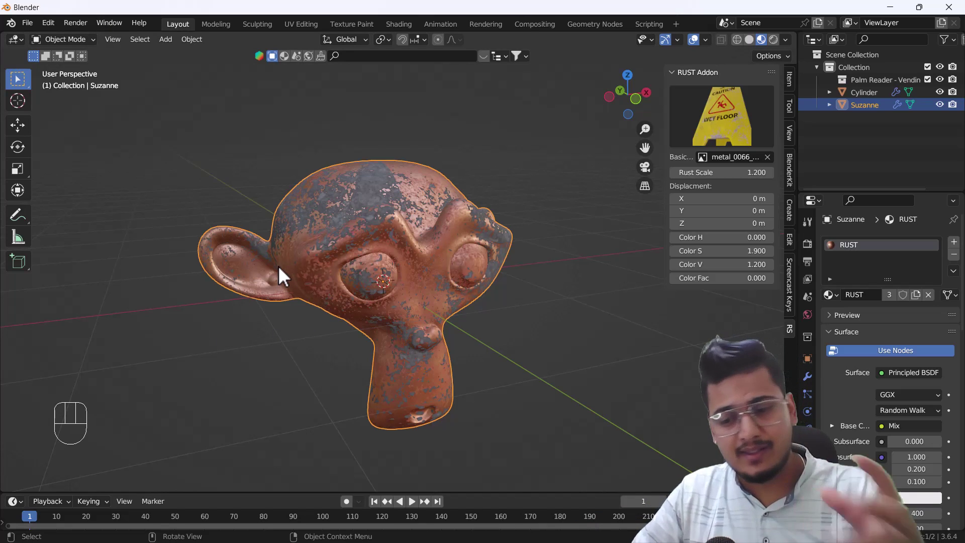
key("Delete")
Add a mesh cylinder and give it smooth shading.
key("shift+a")
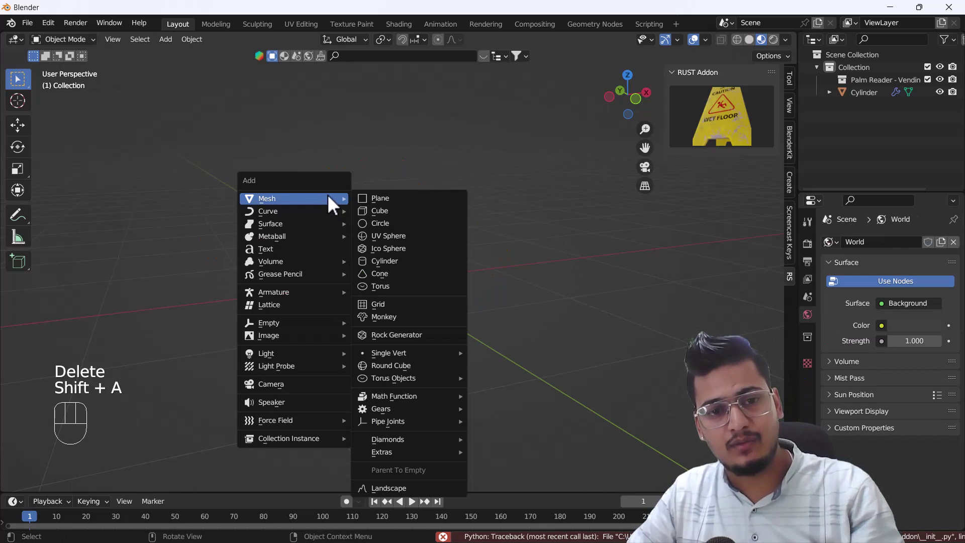
left_click(392, 260)
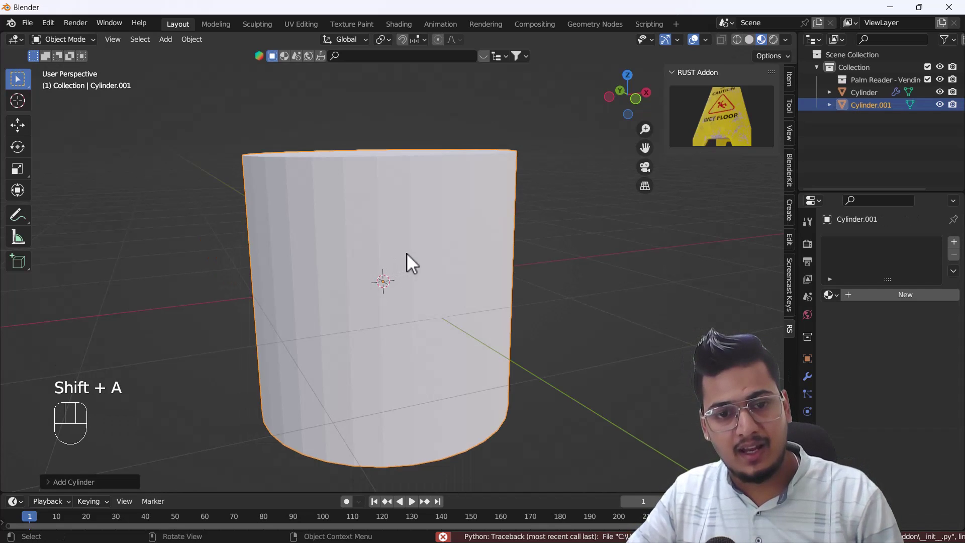
right_click(442, 241)
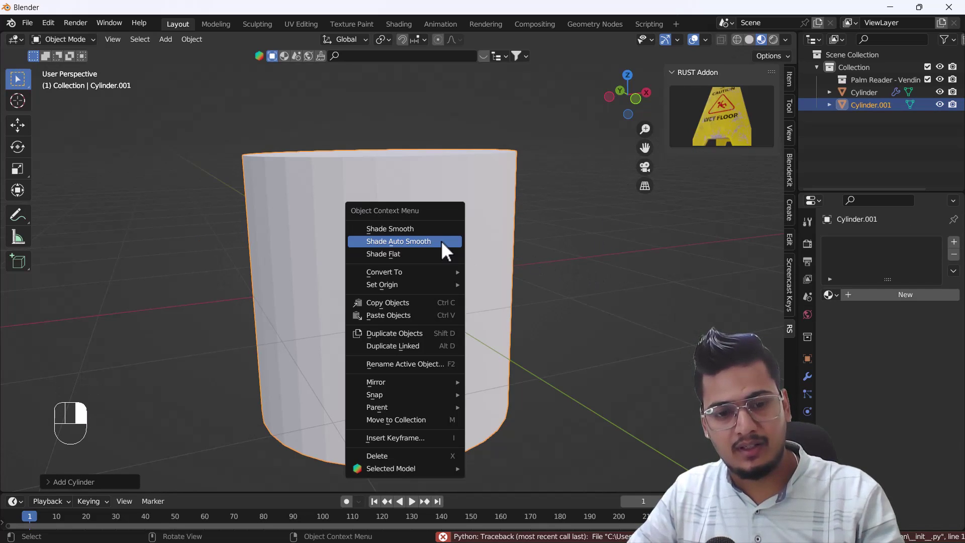
left_click(412, 240)
Apply the RUST material at Rust Scale 1.500 and split the viewport into two side-by-side views.
left_click(734, 126)
left_click(714, 195)
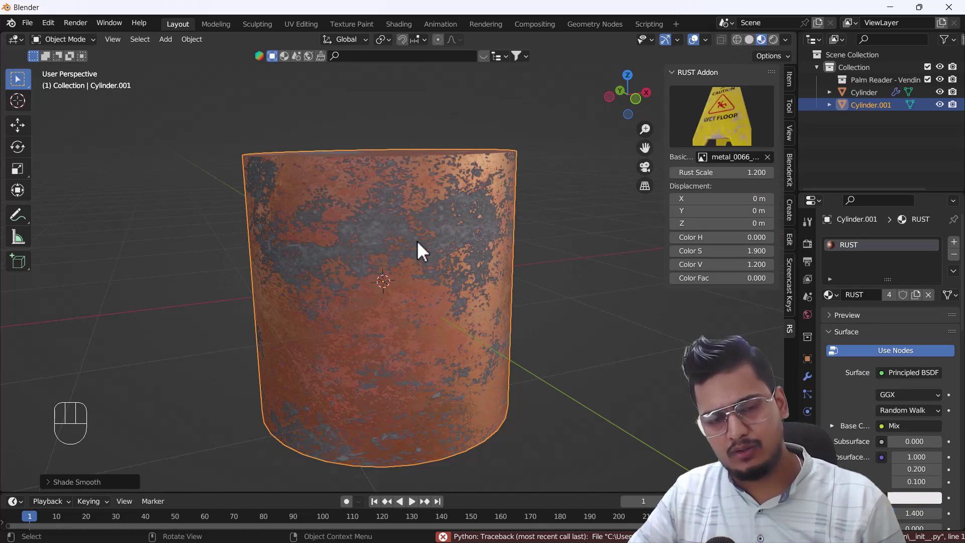
middle_click_drag(417, 240, 403, 267)
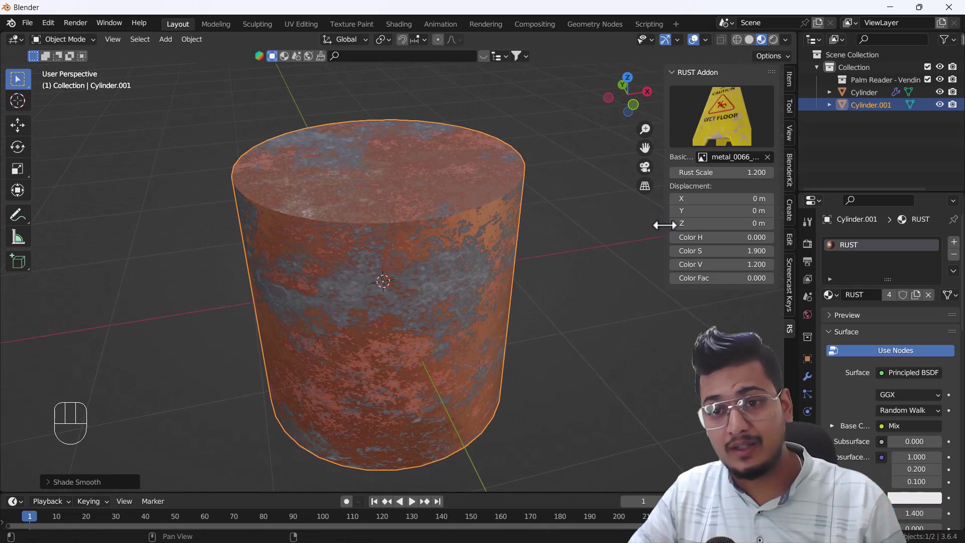
mouse_move(721, 173)
left_mouse_down()
mouse_move(739, 172)
mouse_move(703, 172)
mouse_move(721, 172)
mouse_move(719, 180)
mouse_move(714, 173)
left_mouse_up()
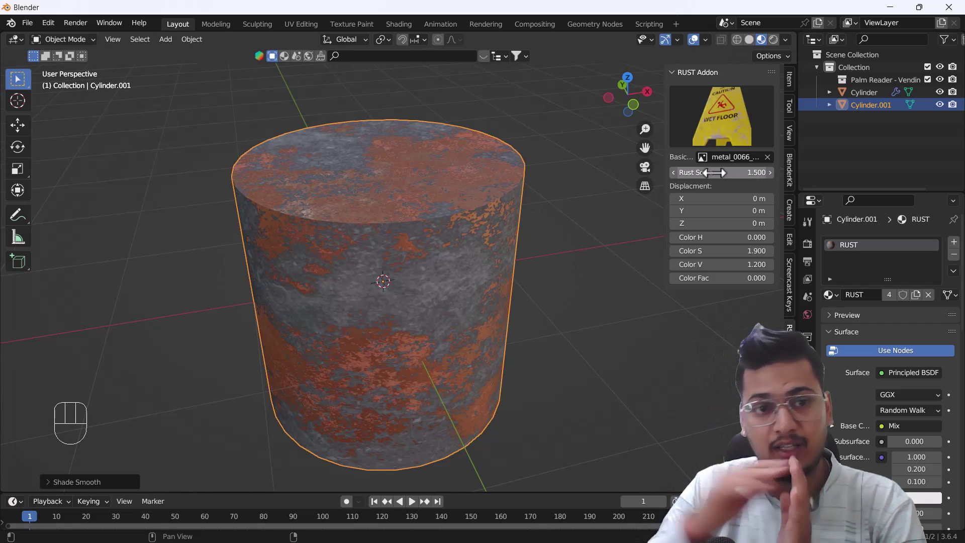
left_click_drag(797, 36, 447, 86)
Switch the second area to a Shader Editor to inspect the RUST nodes, then join it back.
left_click(463, 39)
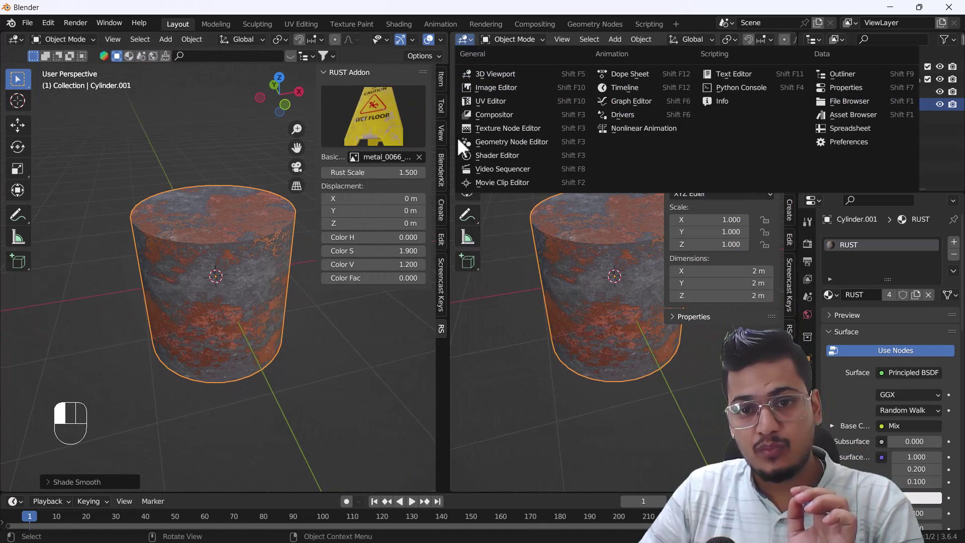
left_click(515, 159)
key("n")
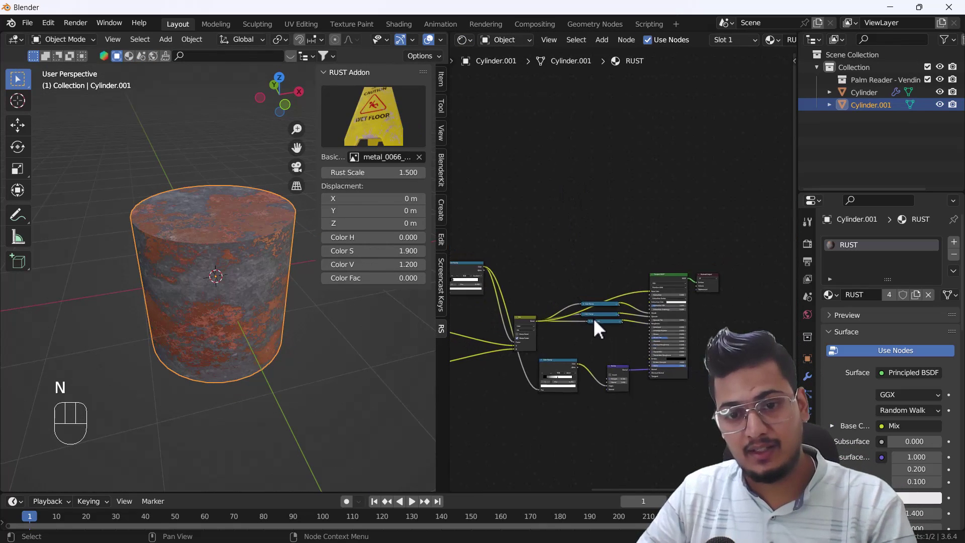
scroll(623, 320, "up", 2)
scroll(593, 280, "up", 2)
scroll(646, 344, "up", 1)
scroll(662, 258, "up", 2)
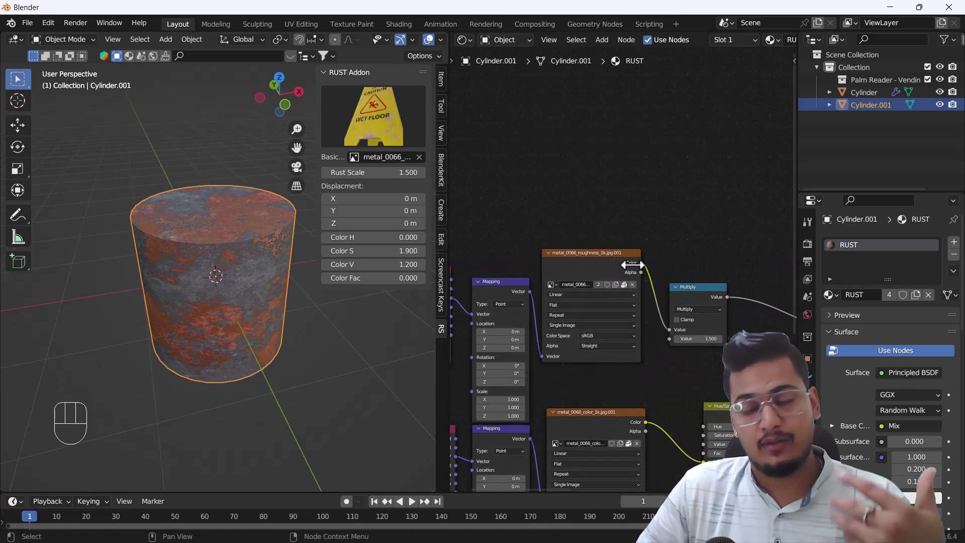
scroll(653, 289, "down", 2)
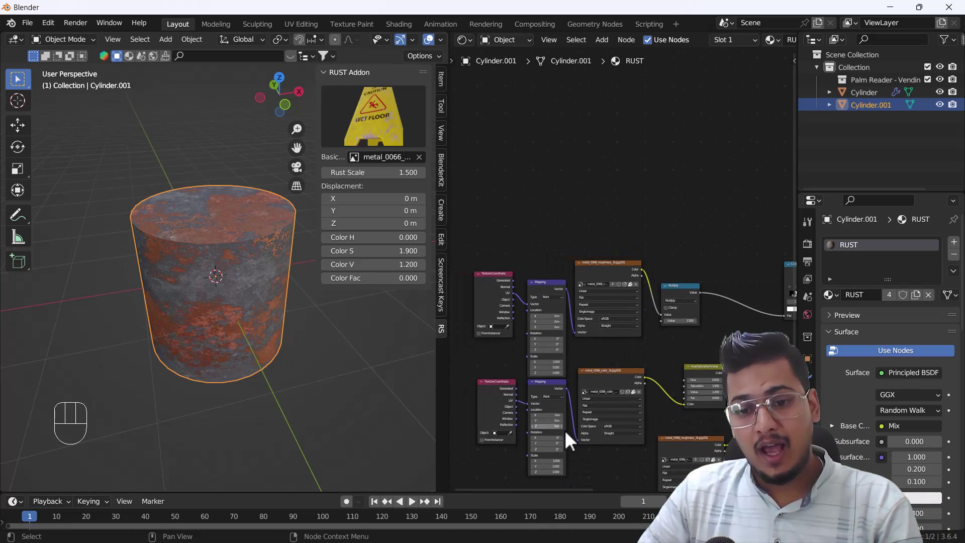
scroll(671, 405, "up", 3)
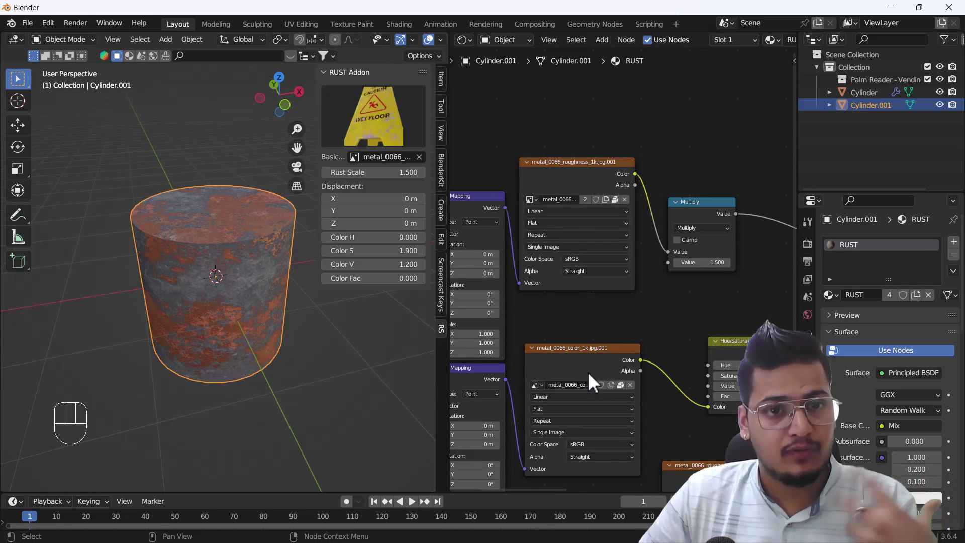
scroll(630, 356, "down", 2)
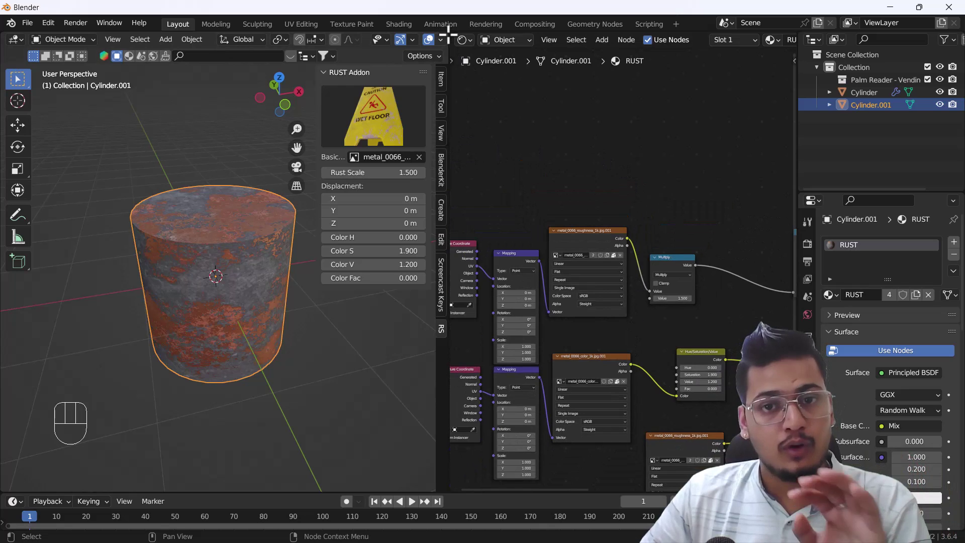
left_click_drag(446, 33, 607, 215)
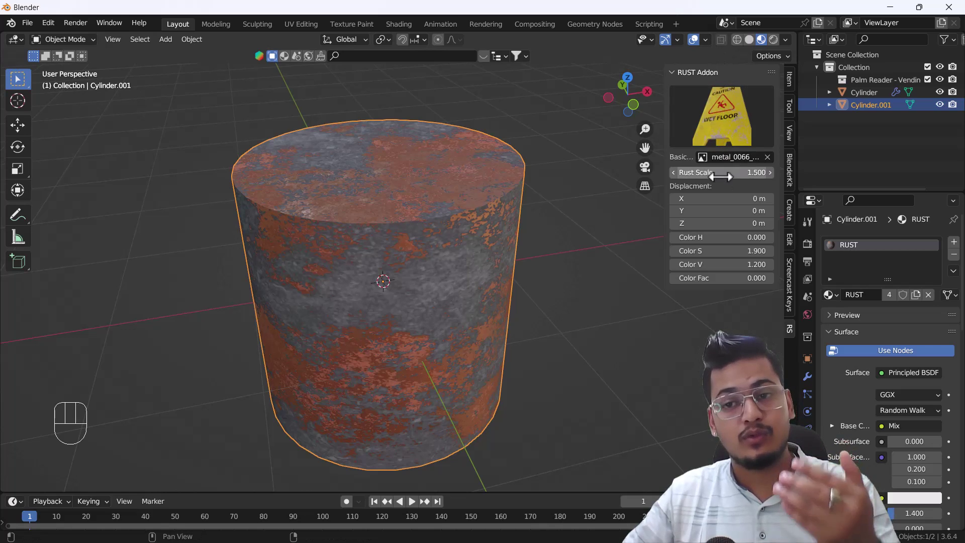
Drag the Rust Scale value to preview other rust scales on the cylinder.
mouse_move(722, 172)
left_mouse_down()
mouse_move(553, 262)
mouse_move(492, 305)
mouse_move(721, 201)
left_mouse_up()
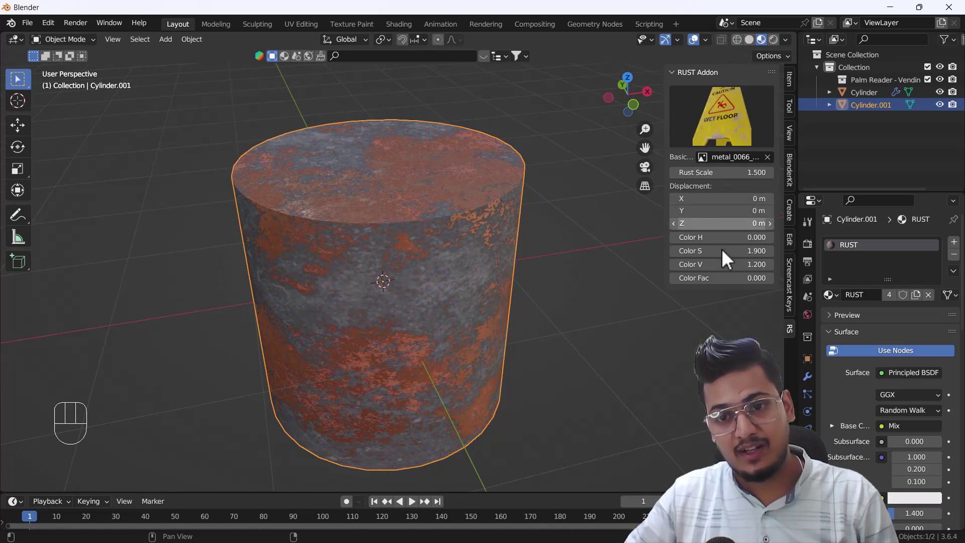